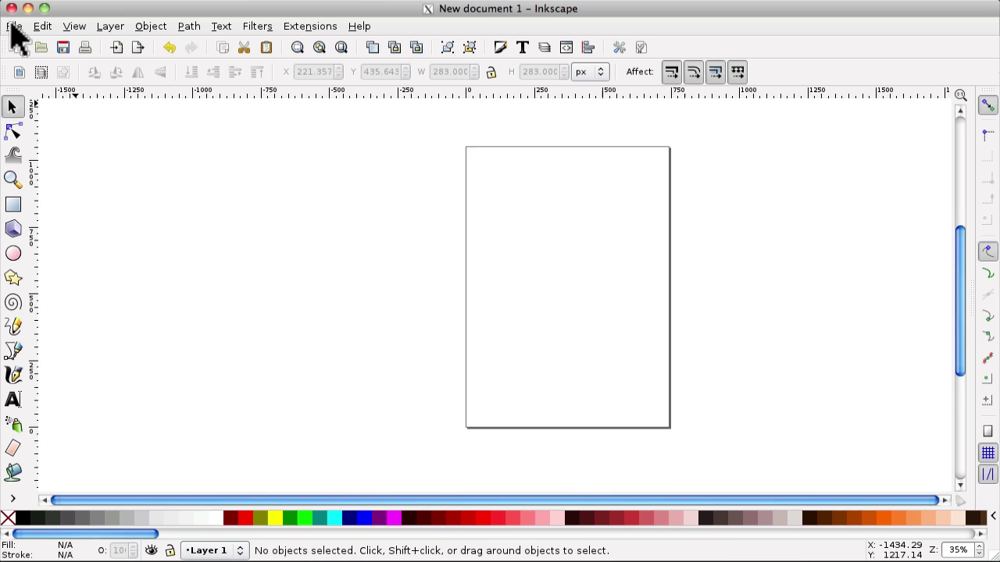
# Import the BE KIND logo JPG as an embedded image and move it to the page's upper middle.
pyautogui.click(14, 26)
pyautogui.click(36, 177)
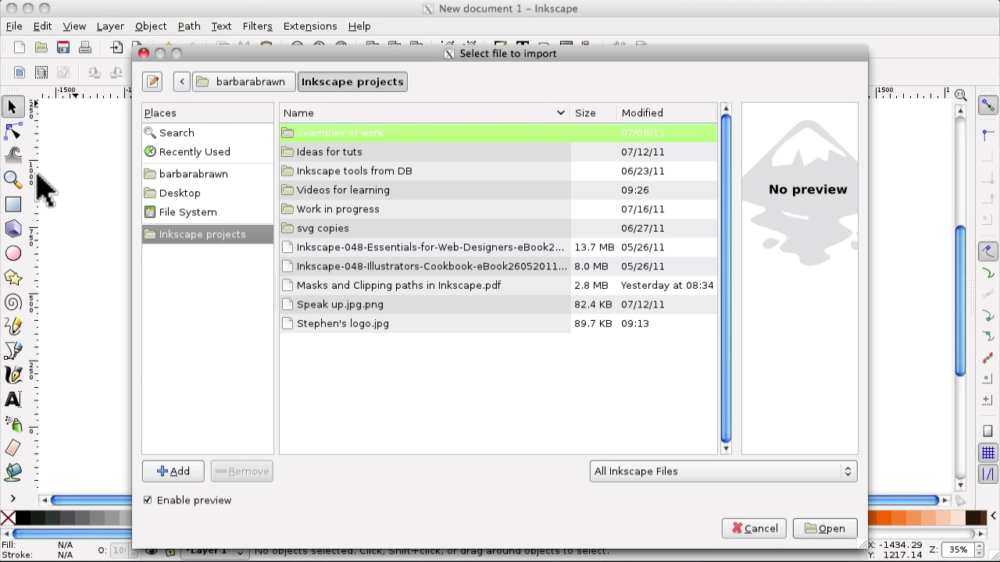
pyautogui.click(332, 324)
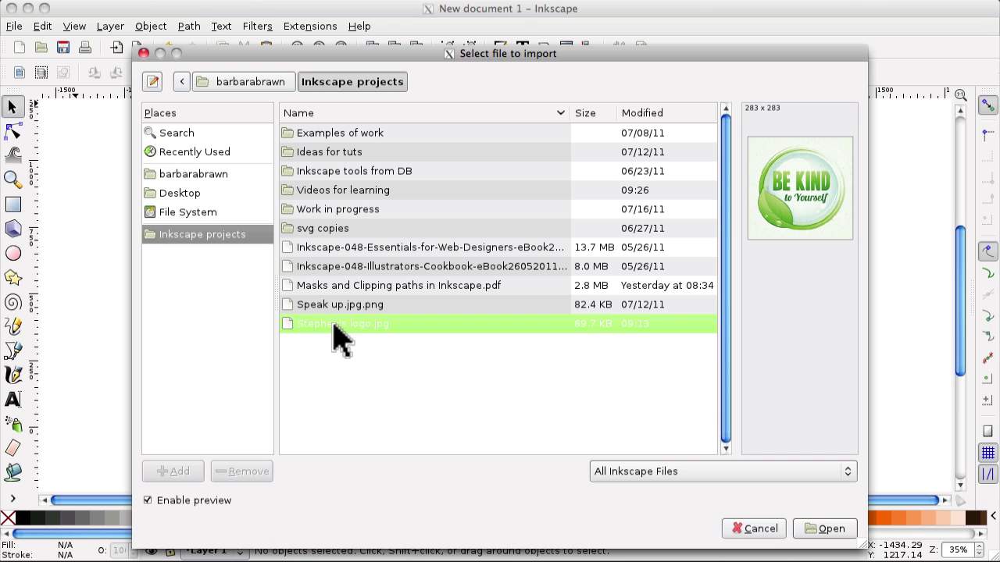
pyautogui.click(828, 529)
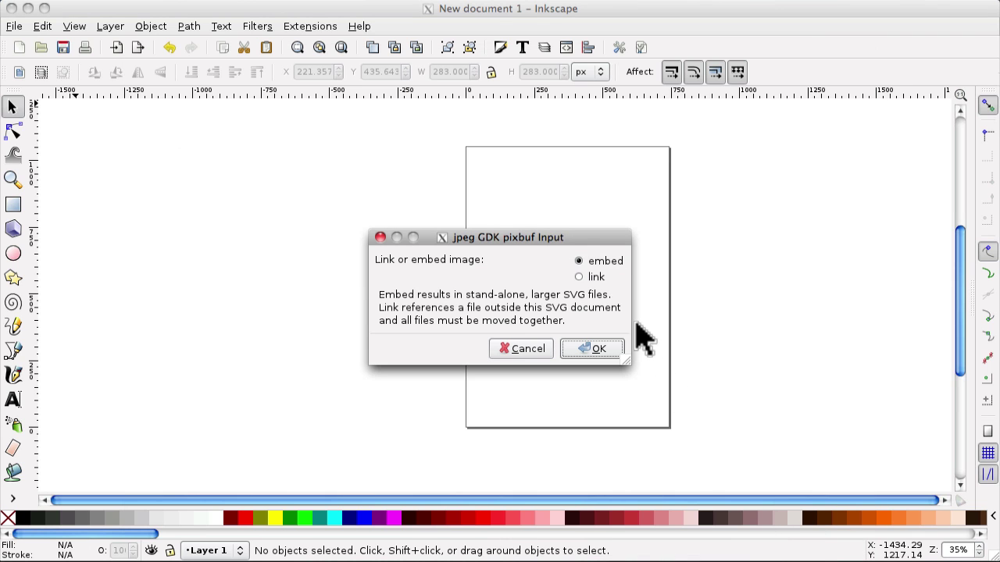
pyautogui.click(595, 349)
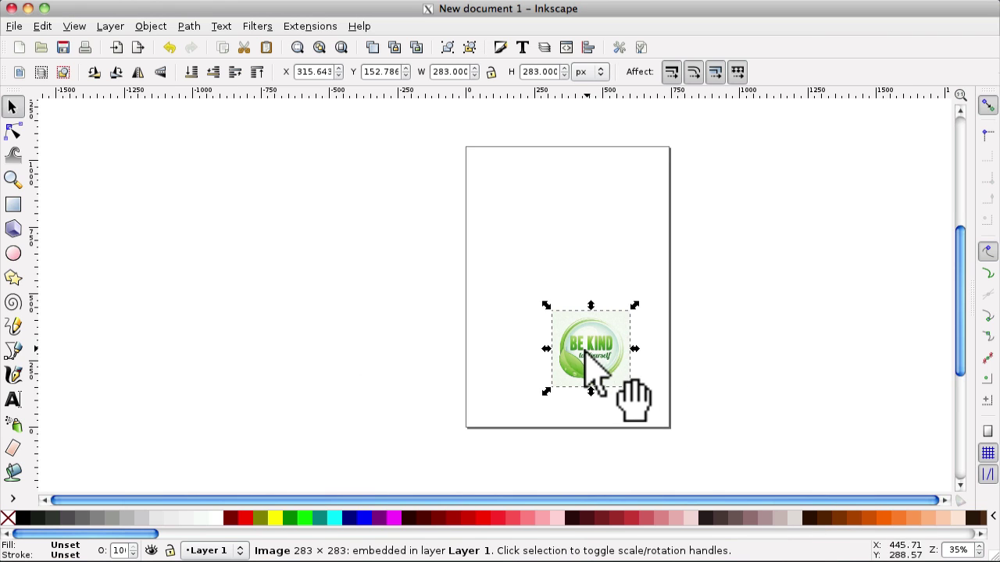
pyautogui.moveTo(593, 355); pyautogui.dragTo(560, 273)
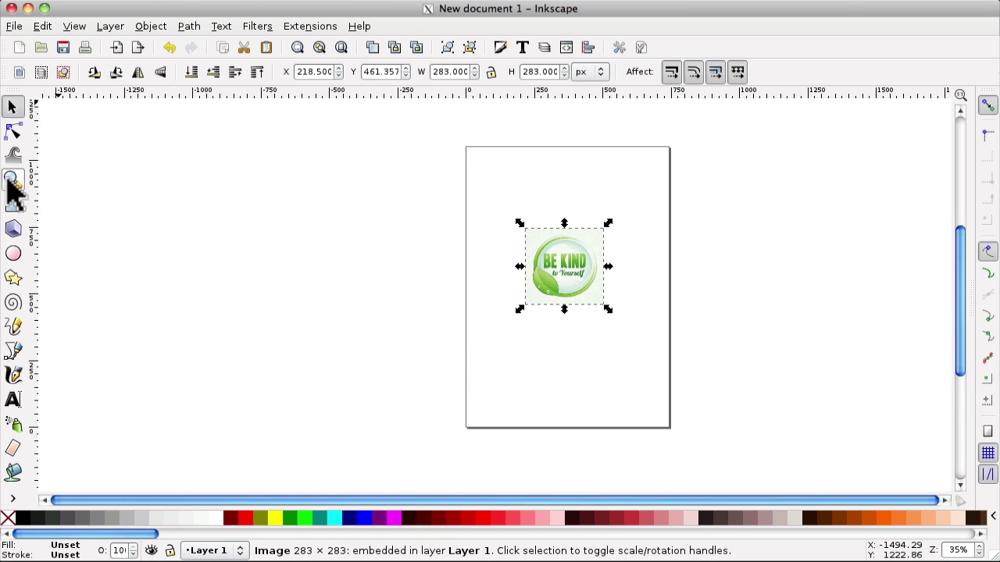
# Zoom in on the BE KIND logo image, then return to the Selector tool.
pyautogui.click(13, 179)
pyautogui.click(20, 72)
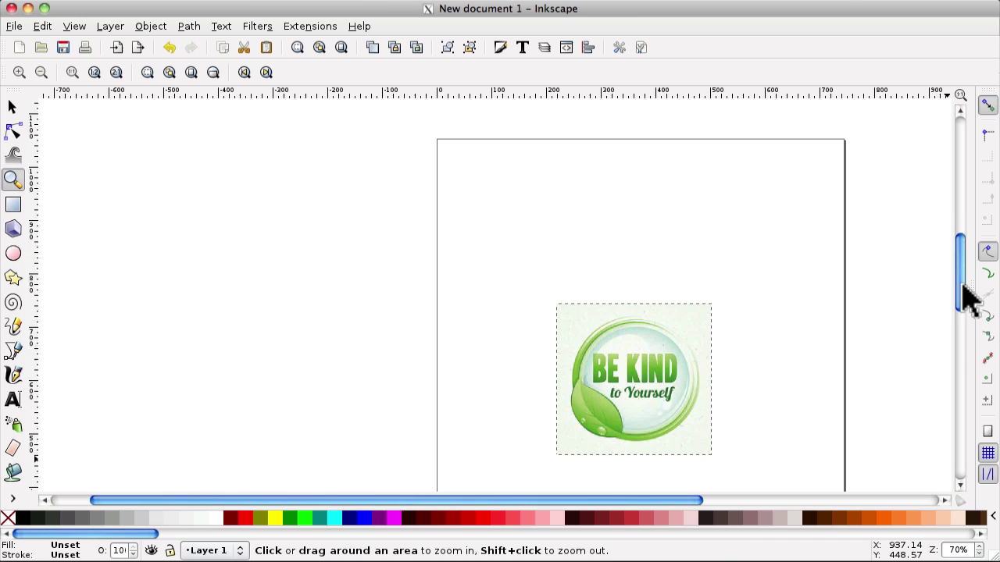
pyautogui.moveTo(967, 322); pyautogui.dragTo(966, 303)
pyautogui.click(13, 107)
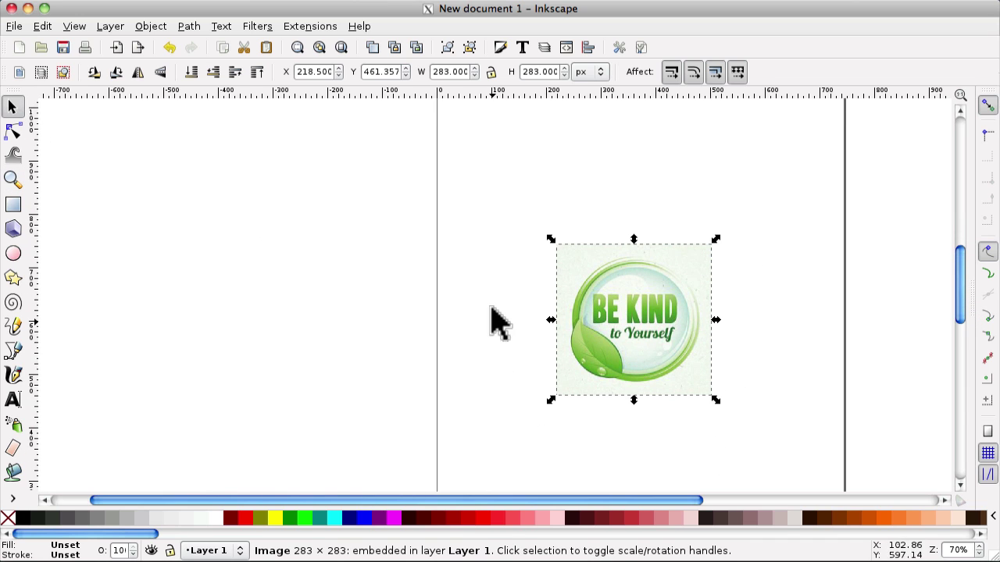
# Trace the logo bitmap in Colors mode with background removed and smoothing turned off.
pyautogui.click(189, 32)
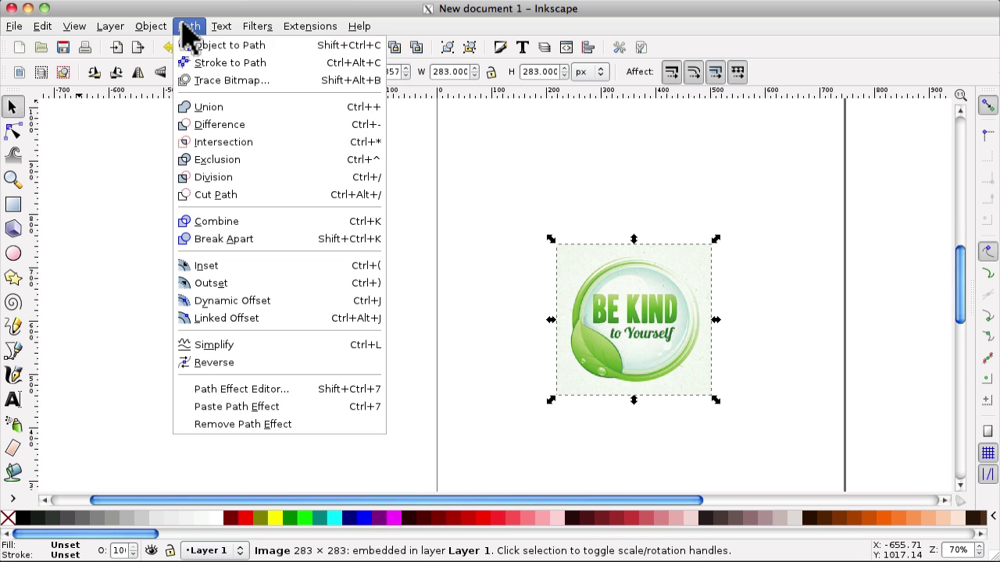
pyautogui.click(198, 81)
pyautogui.moveTo(334, 18); pyautogui.dragTo(403, 102)
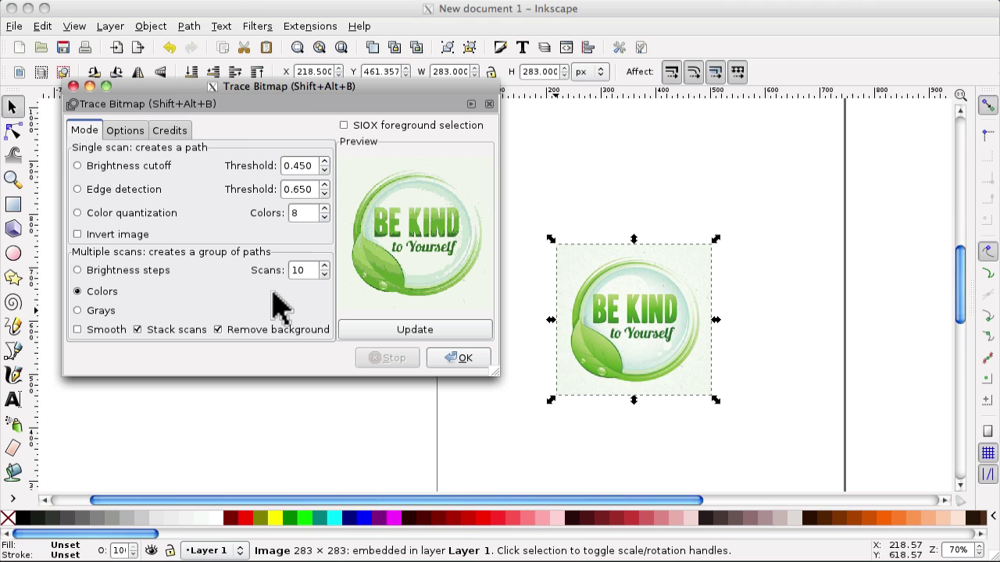
pyautogui.click(76, 330)
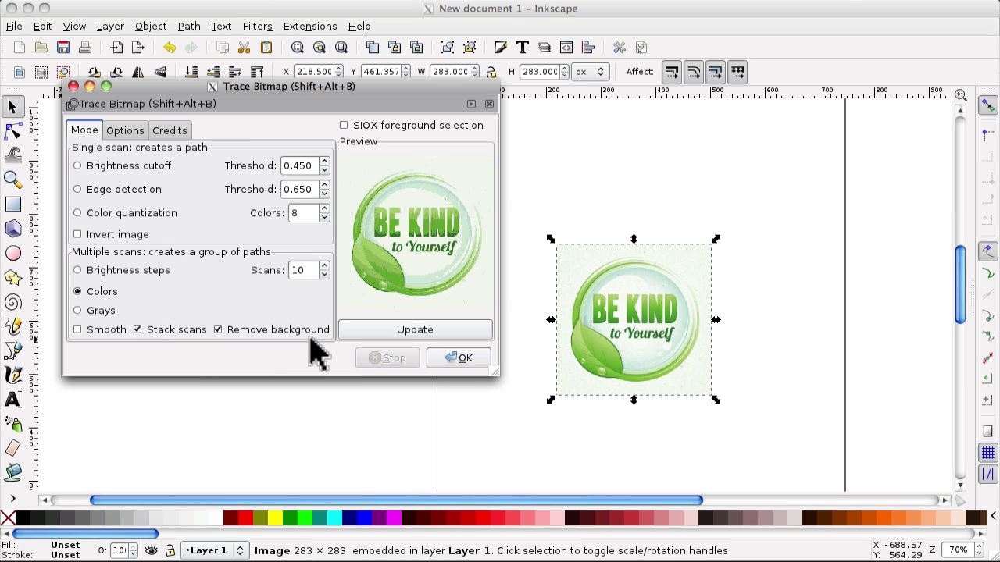
pyautogui.click(463, 359)
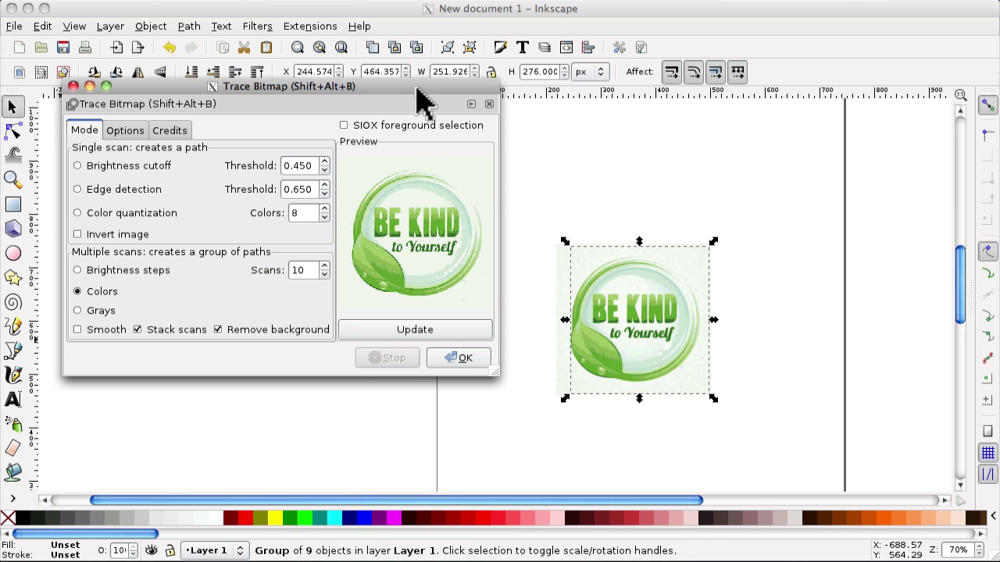
# Move the traced logo group off the original bitmap and delete the bitmap.
pyautogui.moveTo(426, 96); pyautogui.dragTo(449, 39)
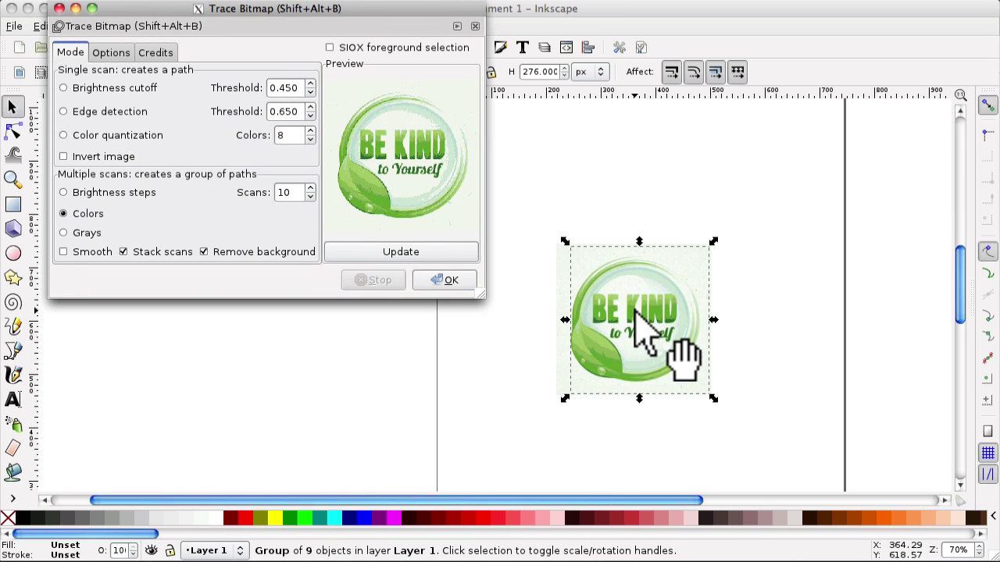
pyautogui.moveTo(652, 320); pyautogui.dragTo(581, 382)
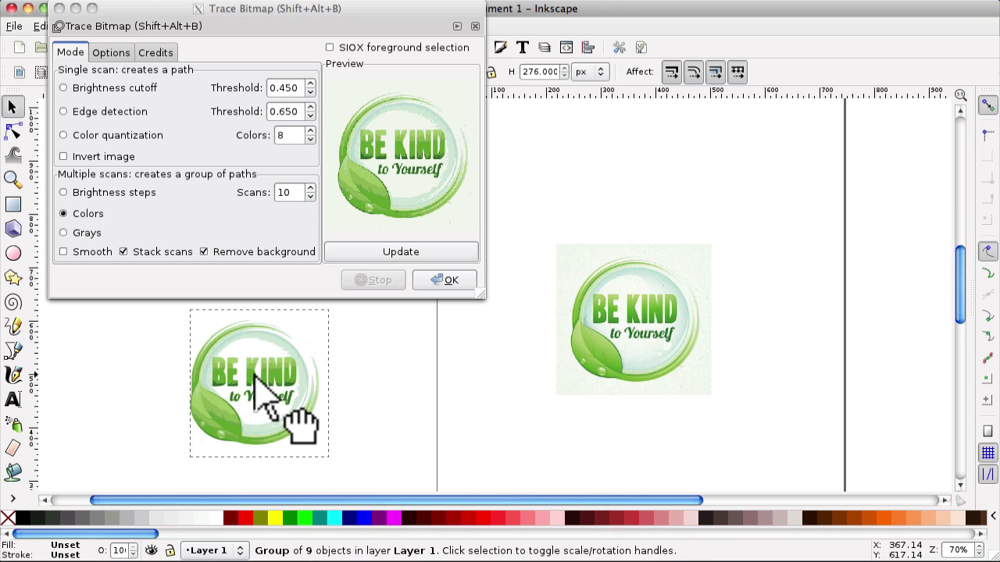
pyautogui.moveTo(546, 348); pyautogui.dragTo(246, 376)
pyautogui.click(379, 396)
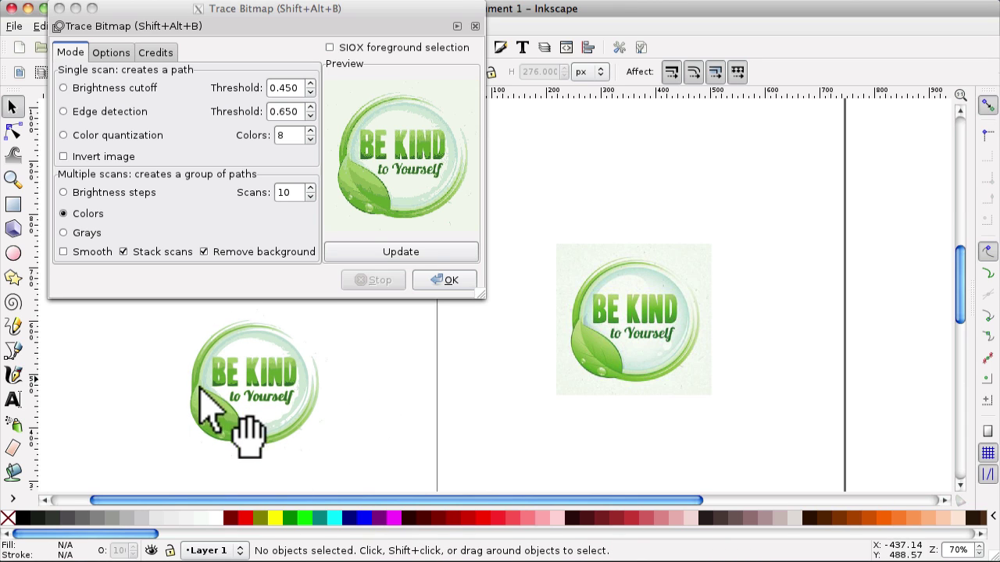
pyautogui.click(639, 320)
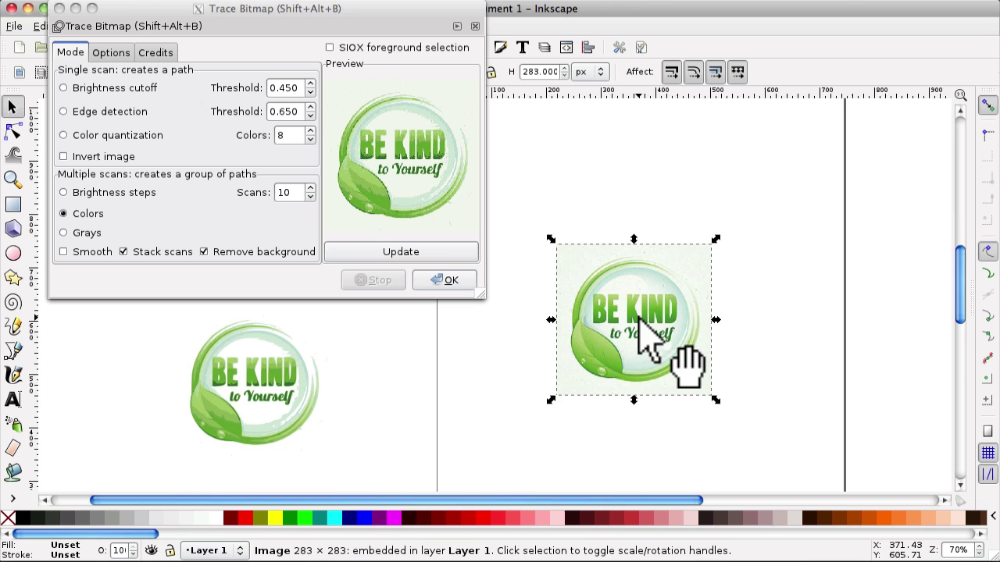
pyautogui.press('Delete')
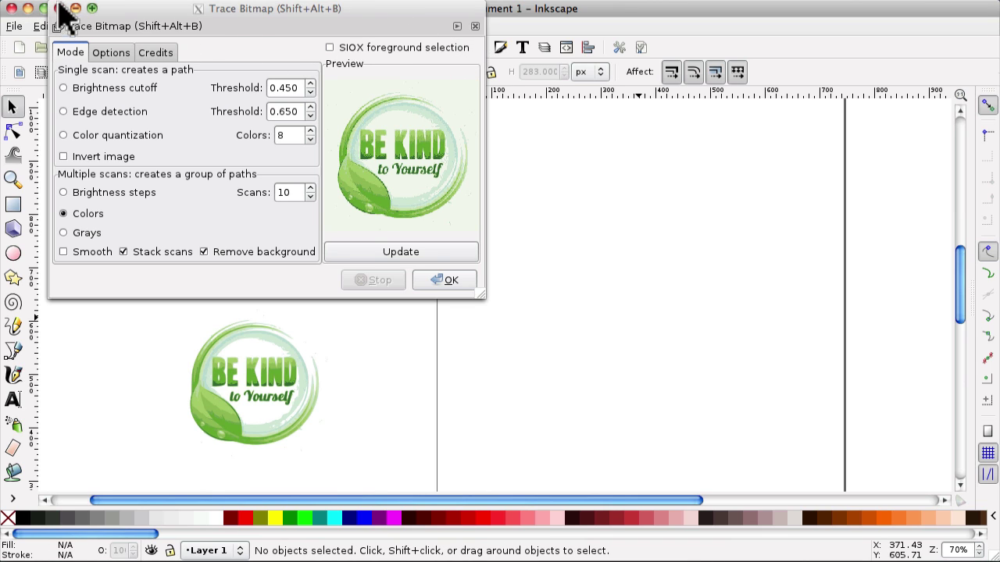
# Move the traced BE KIND group back onto the page.
pyautogui.click(60, 7)
pyautogui.click(246, 383)
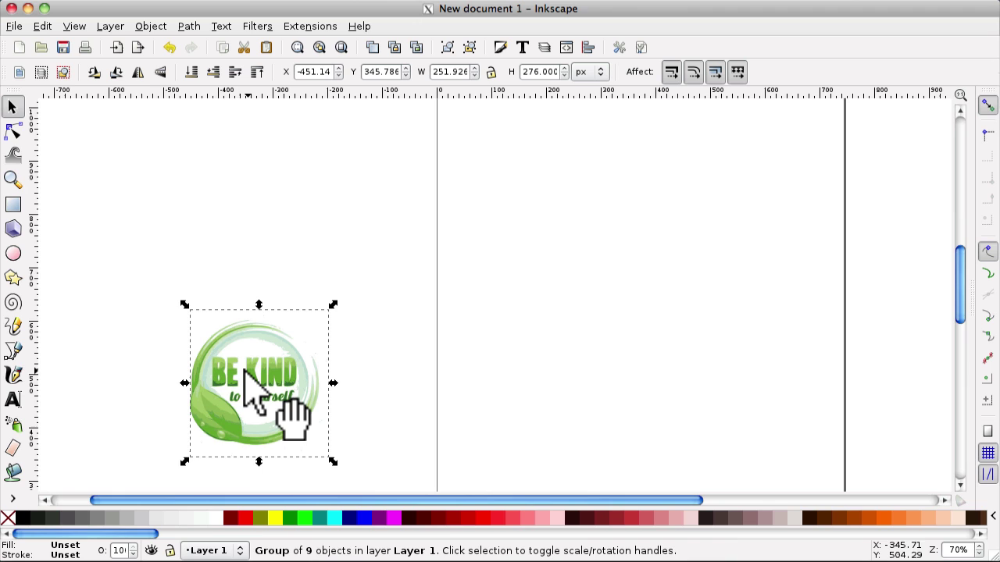
pyautogui.moveTo(245, 382); pyautogui.dragTo(667, 289)
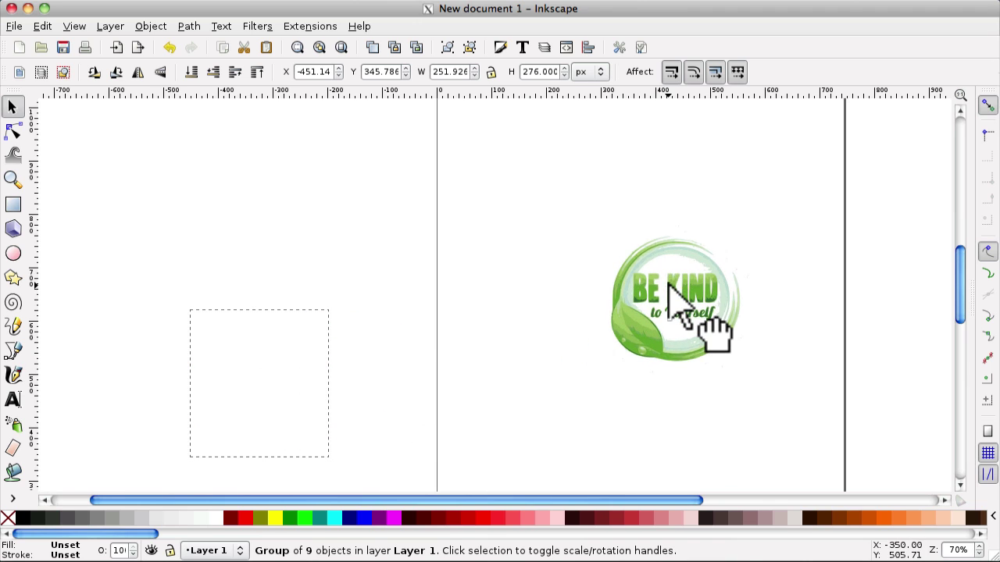
pyautogui.moveTo(962, 290); pyautogui.dragTo(969, 277)
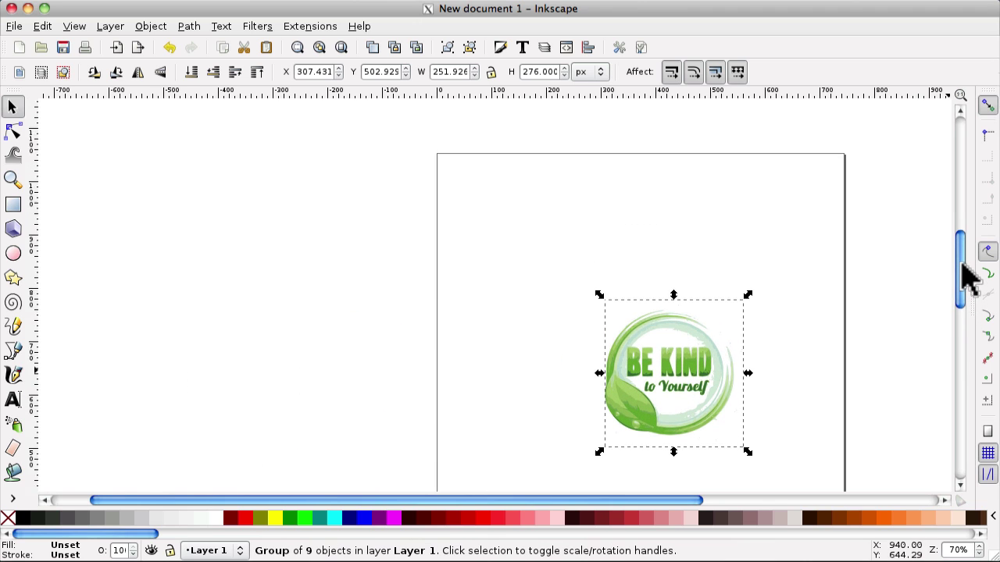
pyautogui.moveTo(648, 500); pyautogui.dragTo(691, 500)
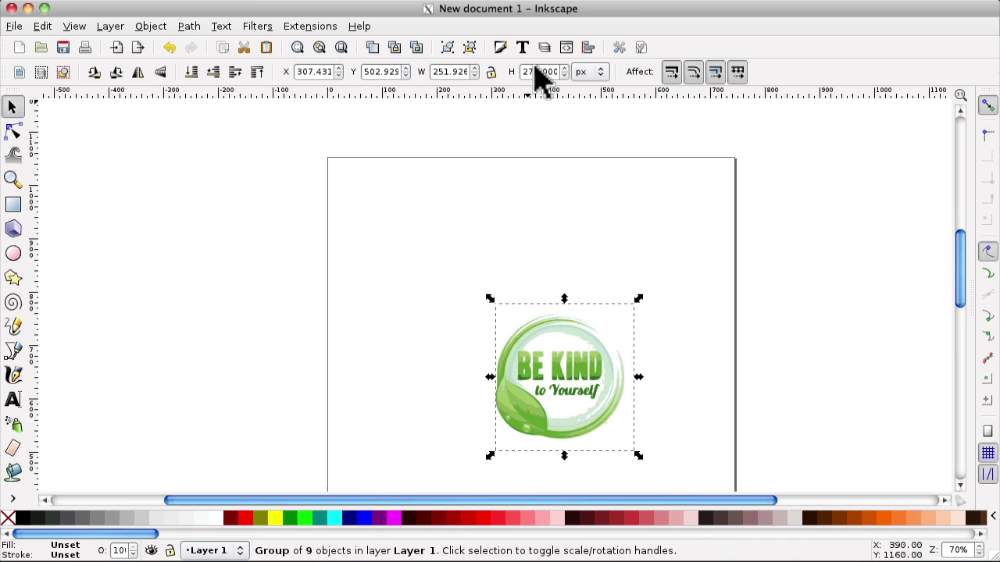
# Set the page width and height to 280 px in Document Properties.
pyautogui.click(11, 26)
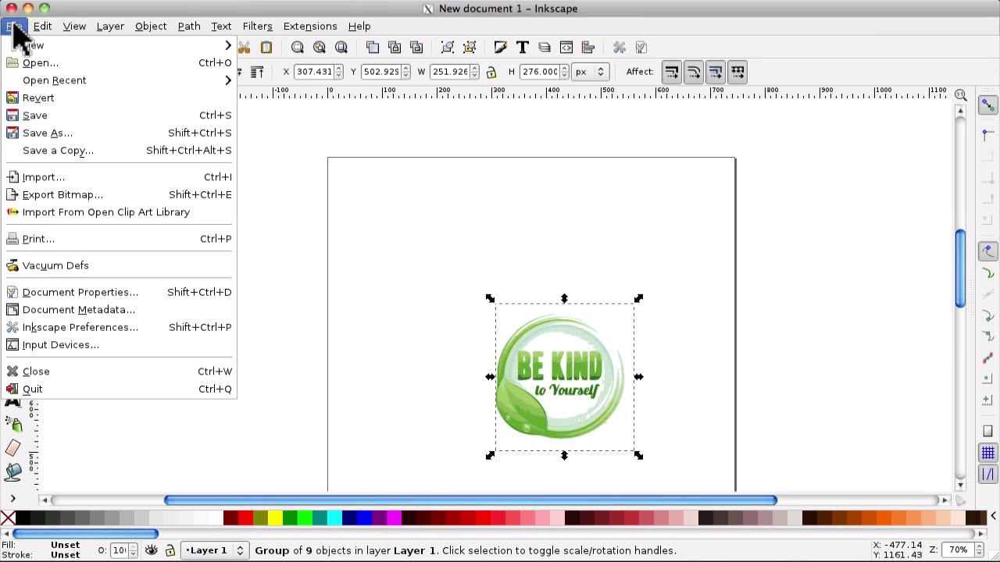
pyautogui.click(81, 296)
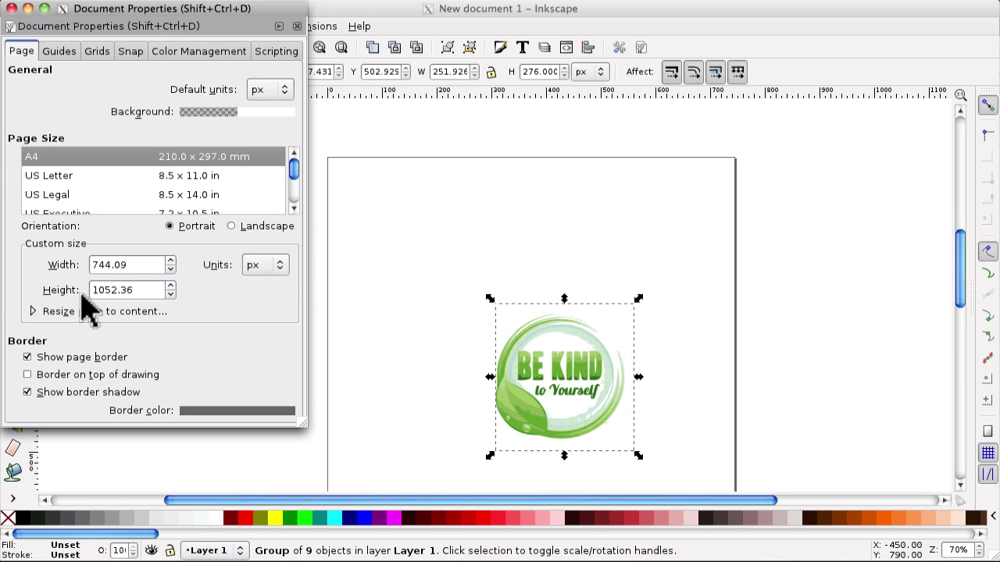
pyautogui.moveTo(134, 265); pyautogui.dragTo(90, 265)
pyautogui.write('280')
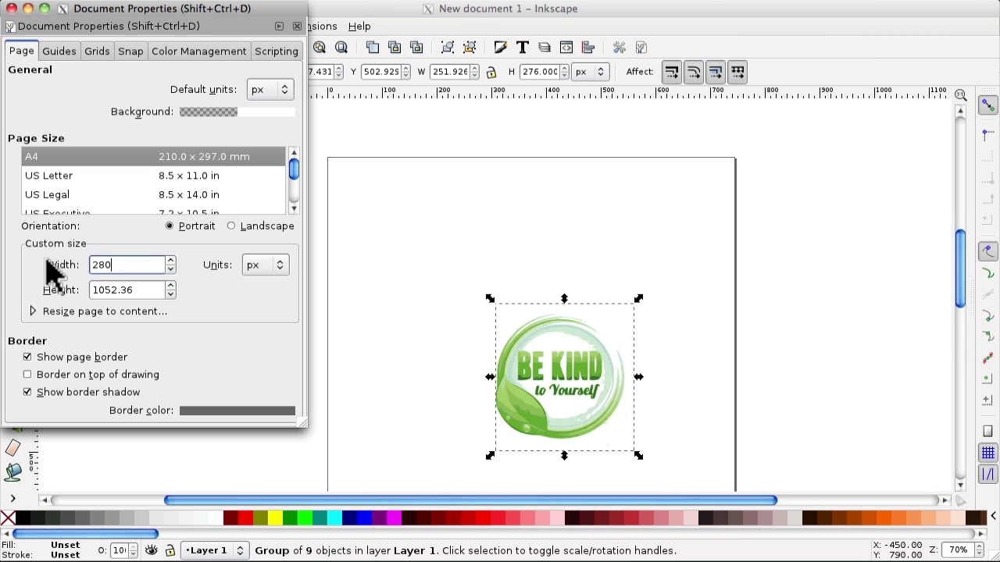
pyautogui.moveTo(138, 290); pyautogui.dragTo(71, 285)
pyautogui.write('280')
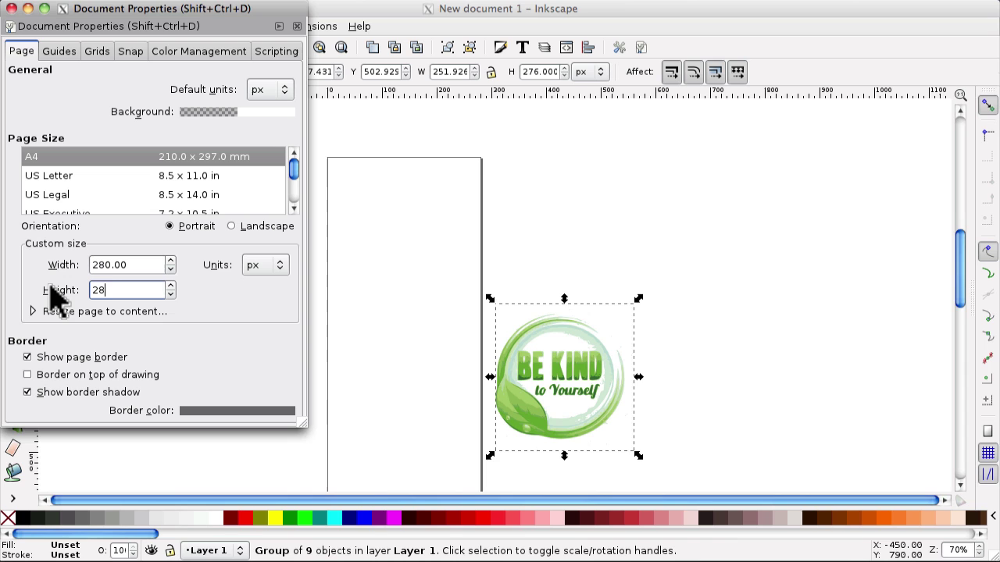
pyautogui.click(11, 9)
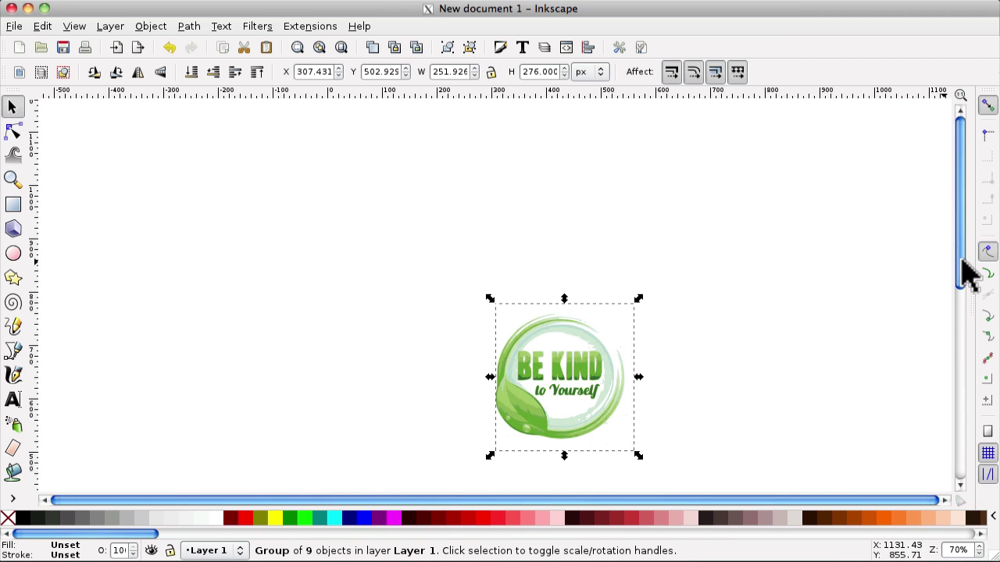
pyautogui.moveTo(962, 270); pyautogui.dragTo(954, 375)
pyautogui.scroll(-1, 954, 375)
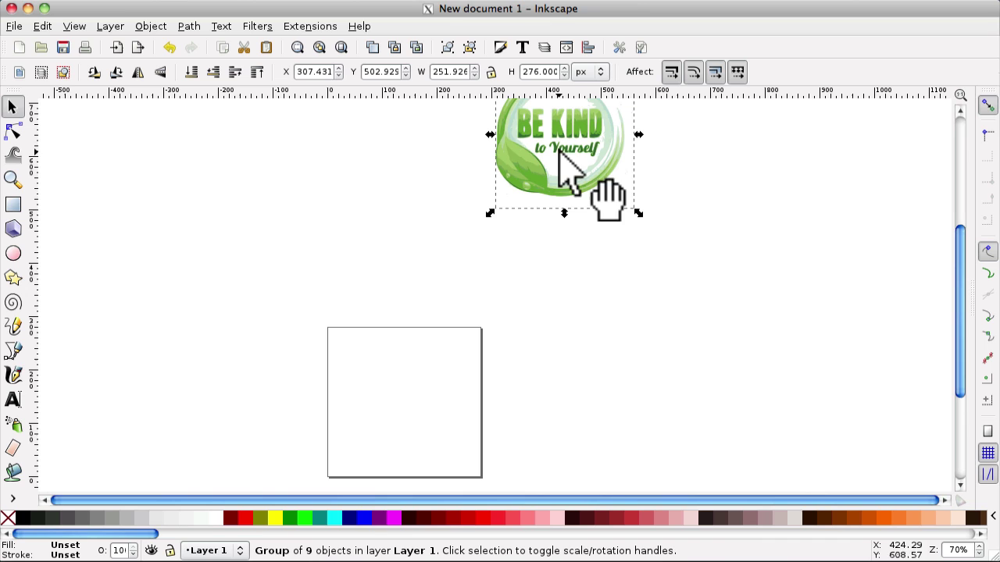
# Align the logo group relative to the page, centred horizontally and vertically.
pyautogui.click(588, 48)
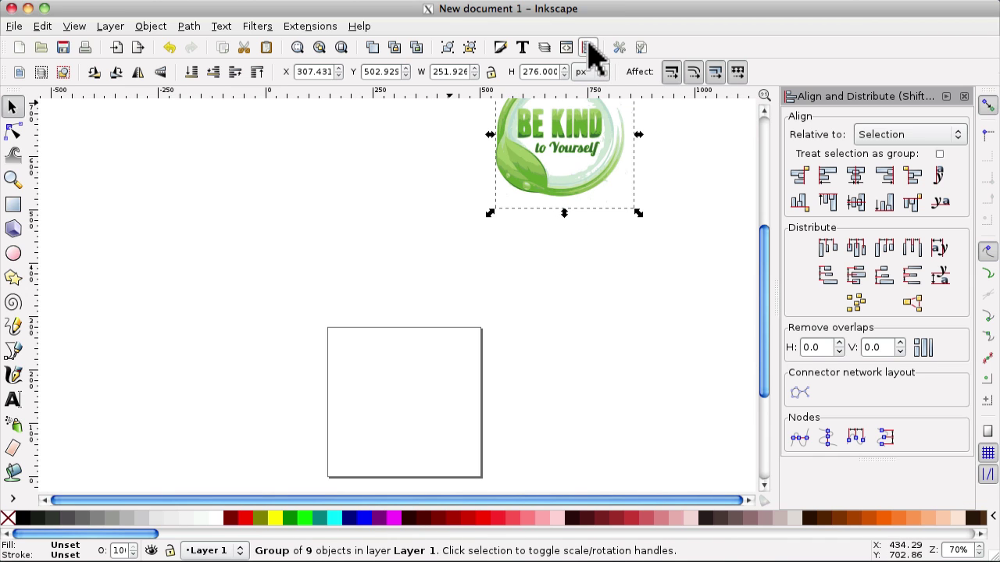
pyautogui.click(960, 134)
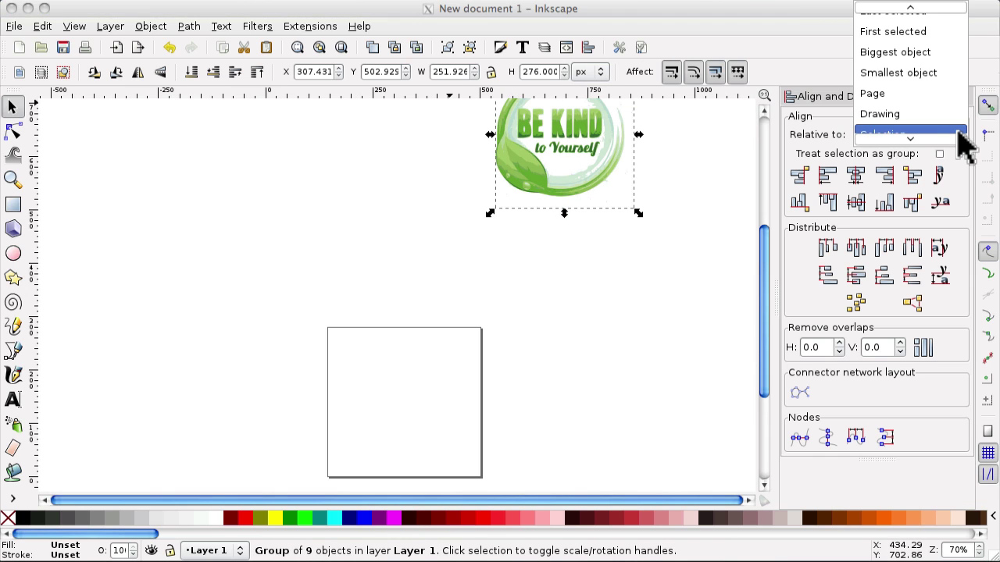
pyautogui.click(878, 93)
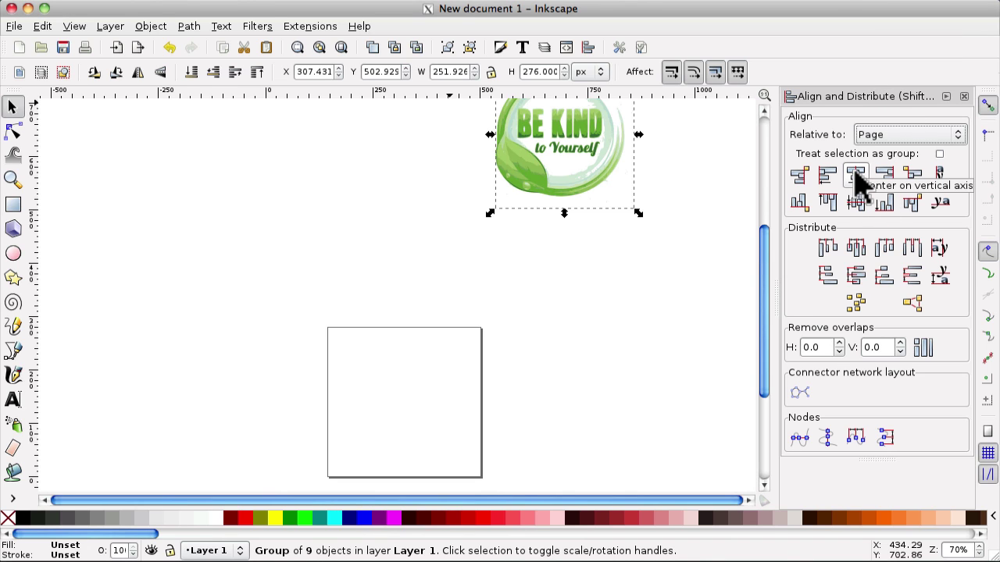
pyautogui.click(857, 176)
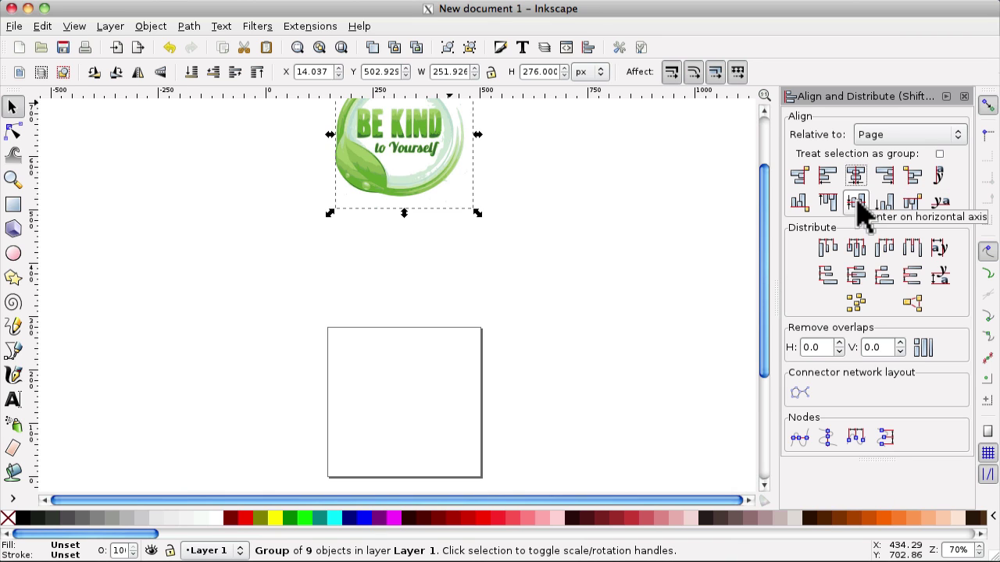
pyautogui.click(856, 203)
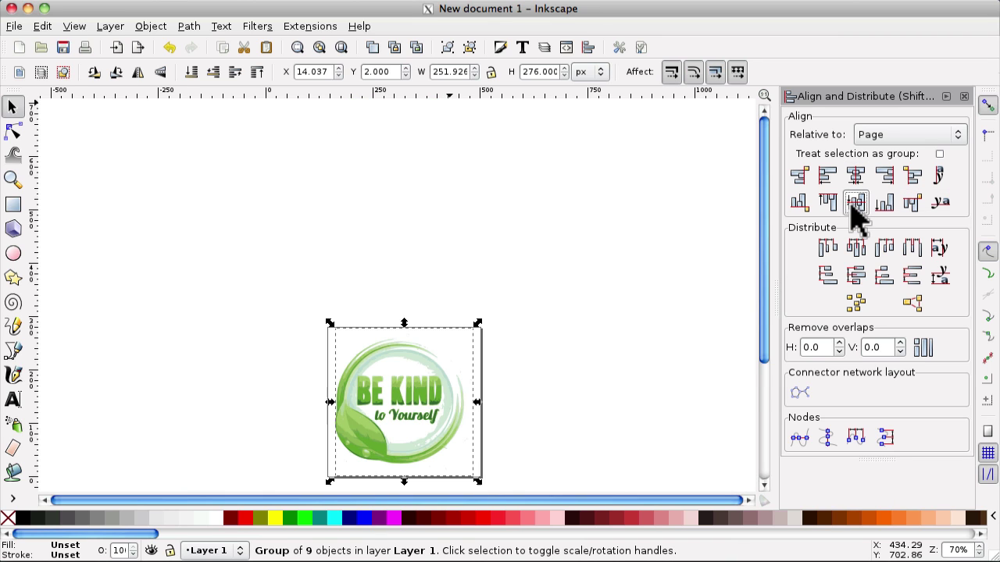
pyautogui.click(964, 96)
pyautogui.scroll(-2, 959, 363)
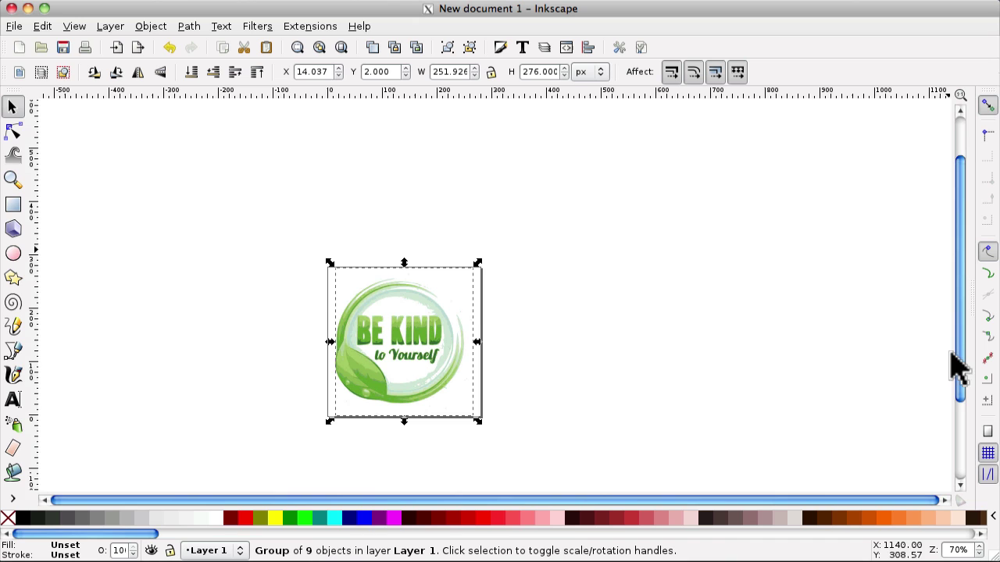
# Set the Export Bitmap filename for the selected logo group to logo.png.
pyautogui.click(16, 29)
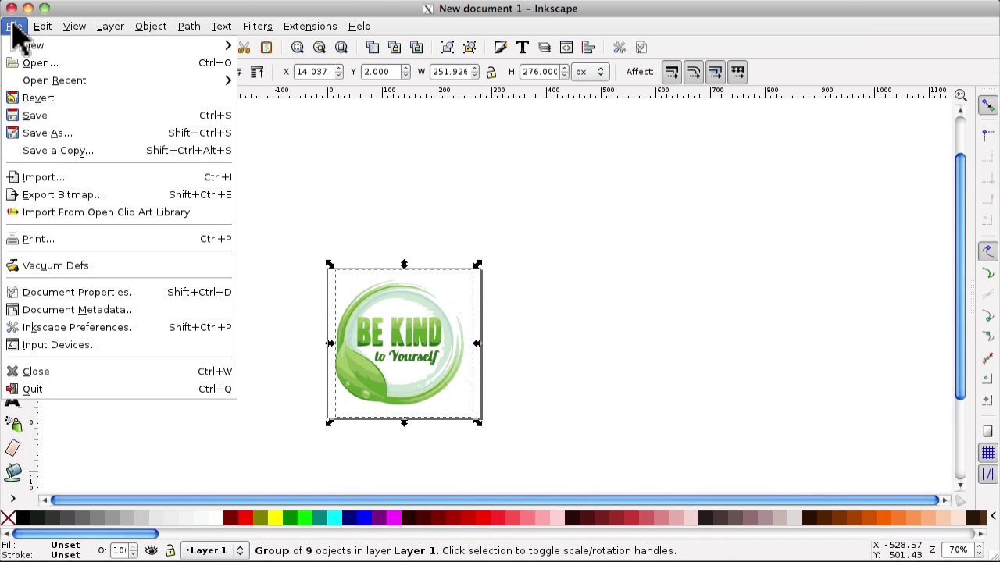
pyautogui.click(43, 197)
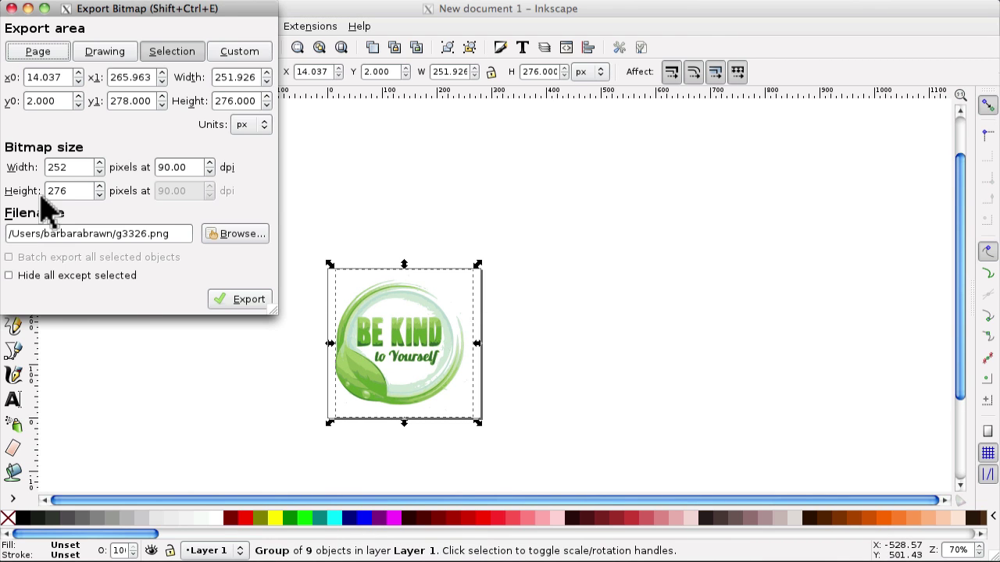
pyautogui.click(239, 236)
pyautogui.write('logo.png')
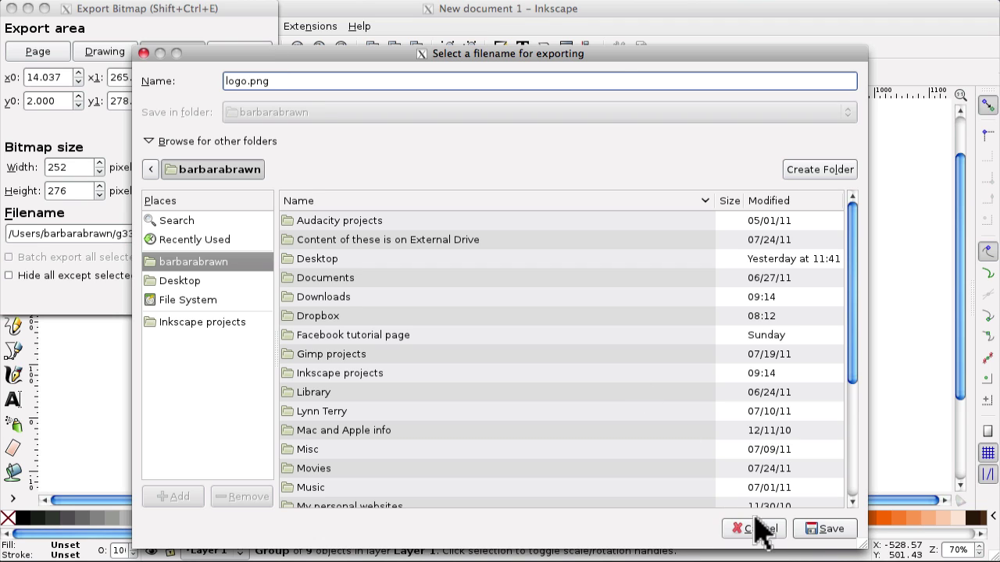
pyautogui.click(824, 529)
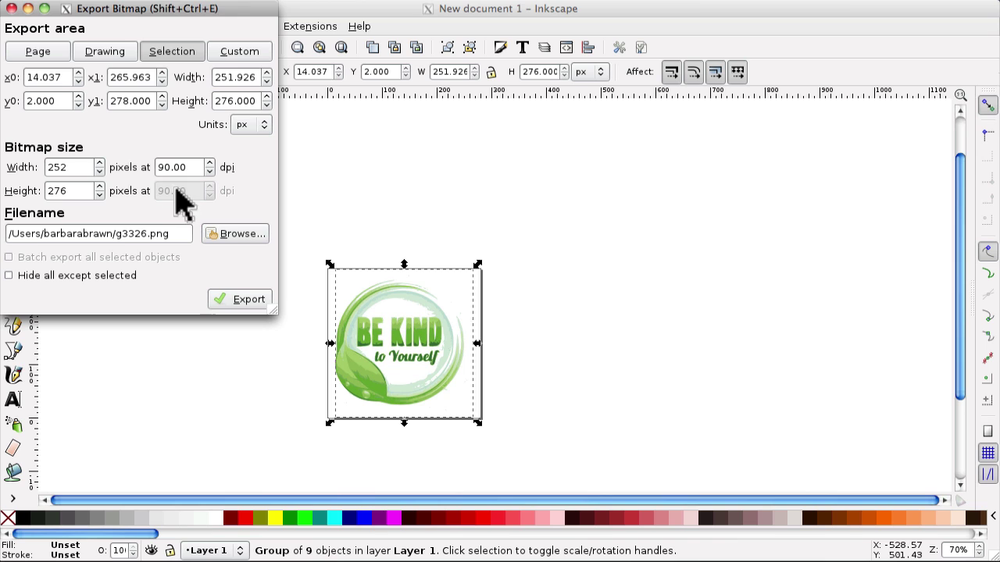
pyautogui.moveTo(242, 20); pyautogui.dragTo(295, 34)
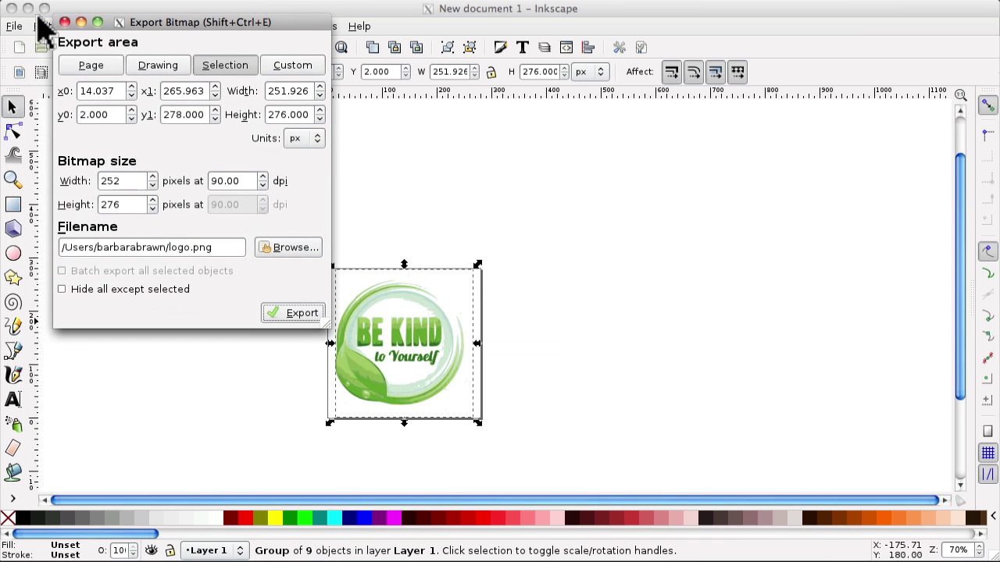
pyautogui.click(66, 22)
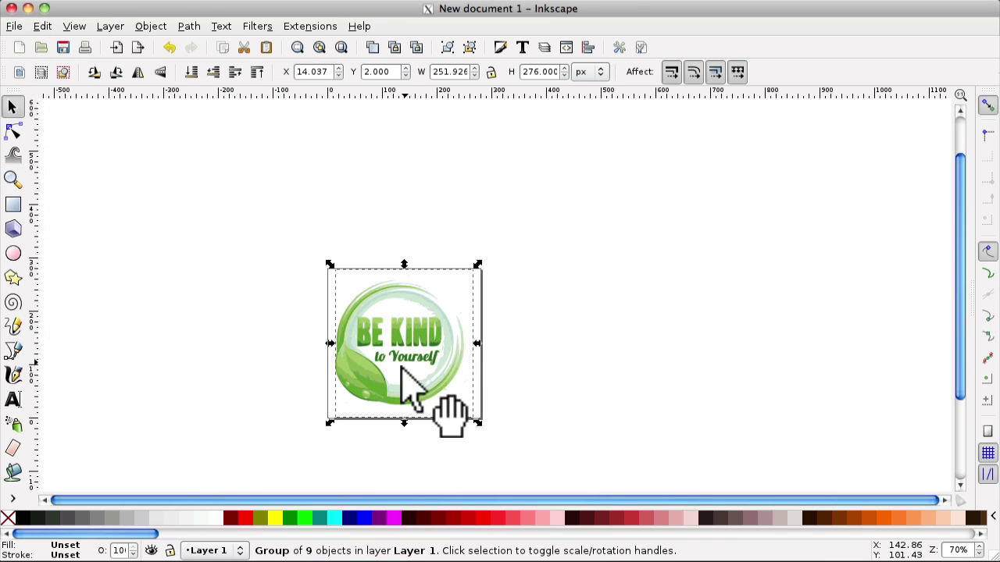